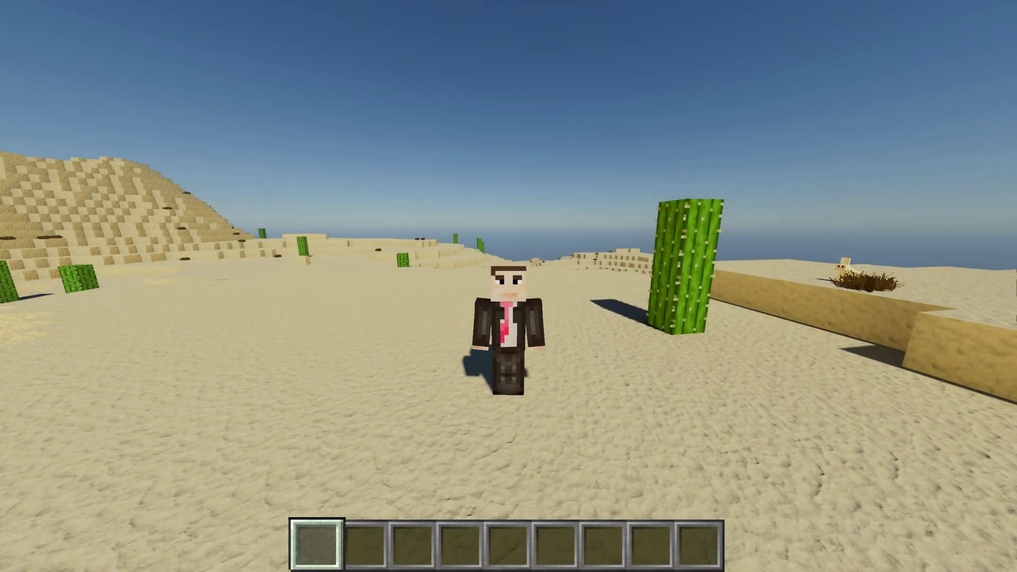
# Switch to first-person view and walk across the desert into the sandstone building
pyautogui.press('F5')
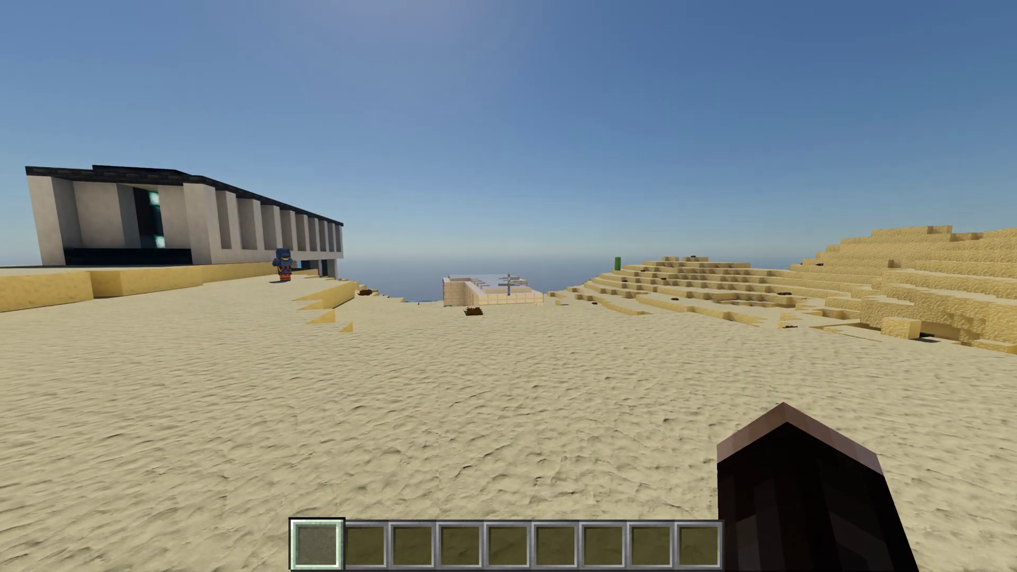
pyautogui.press('w')
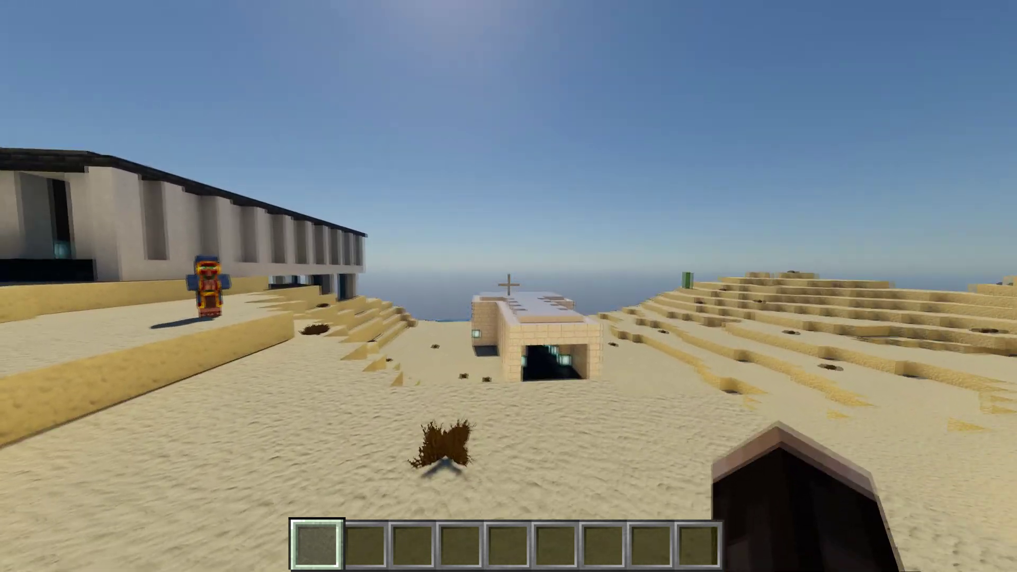
pyautogui.press('w')
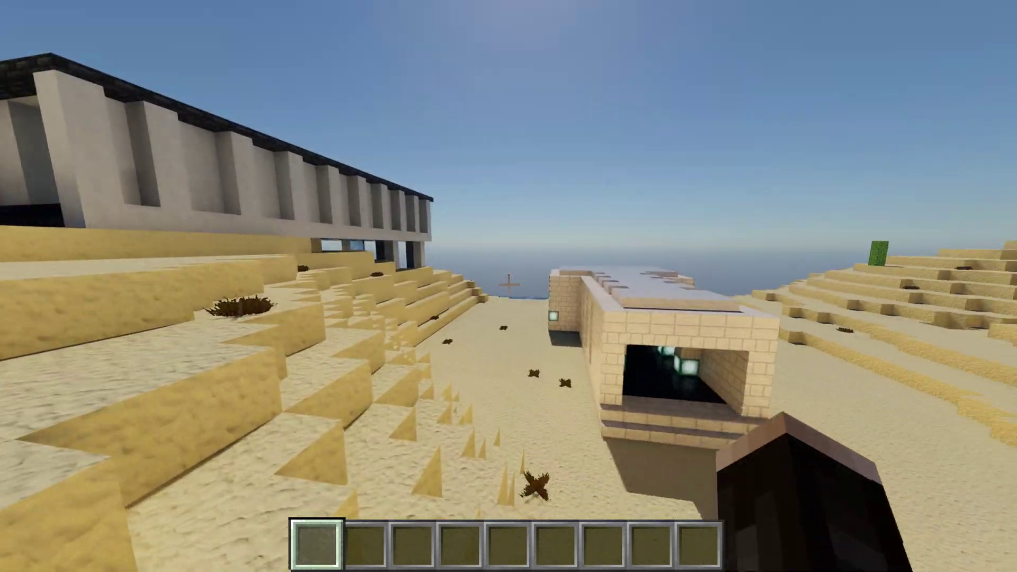
pyautogui.press('w')
pyautogui.press('w')
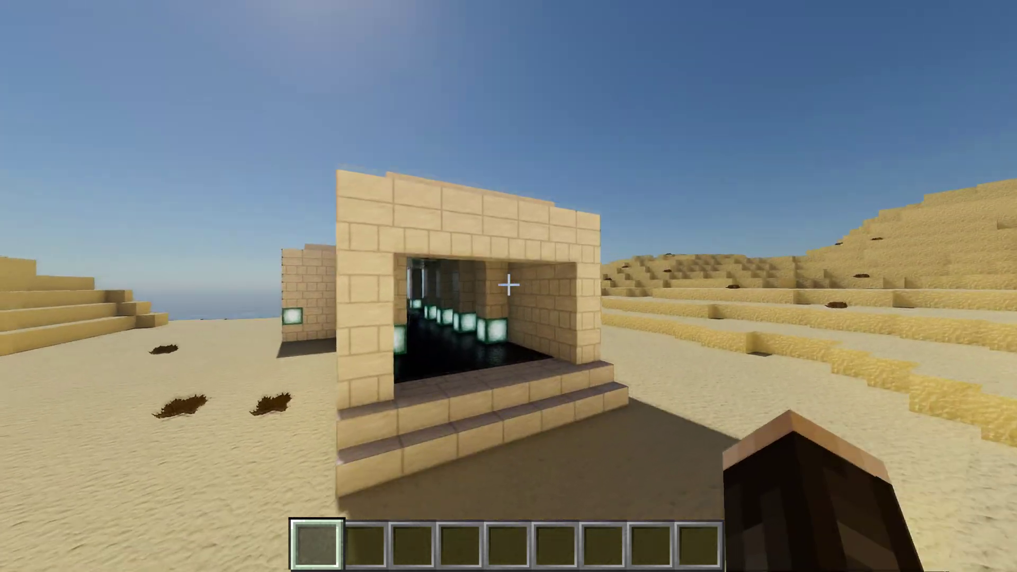
# Walk through the lit corridor to the windowed room at its end and look around the lighting and reflections
pyautogui.press('w')
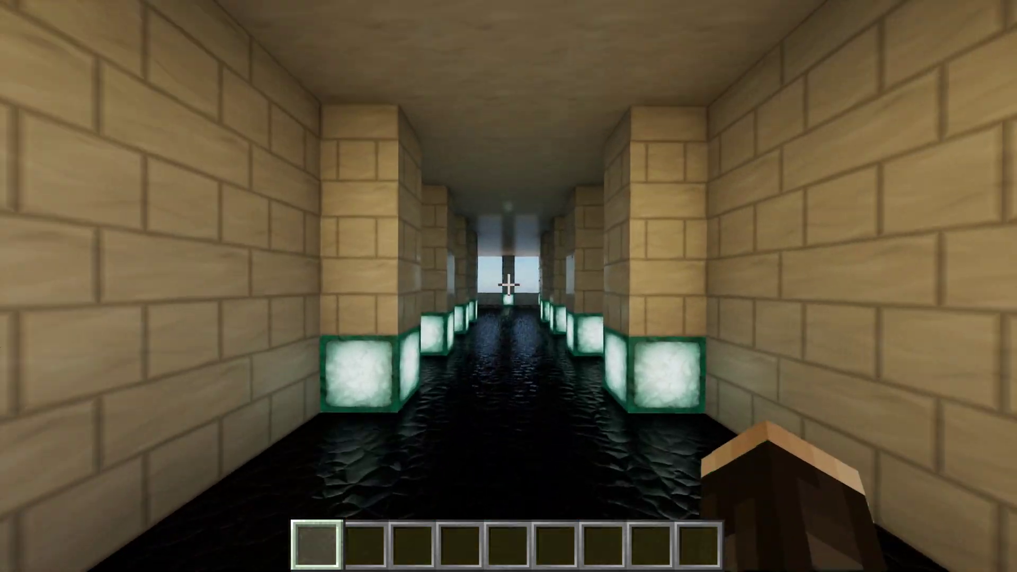
pyautogui.press('w')
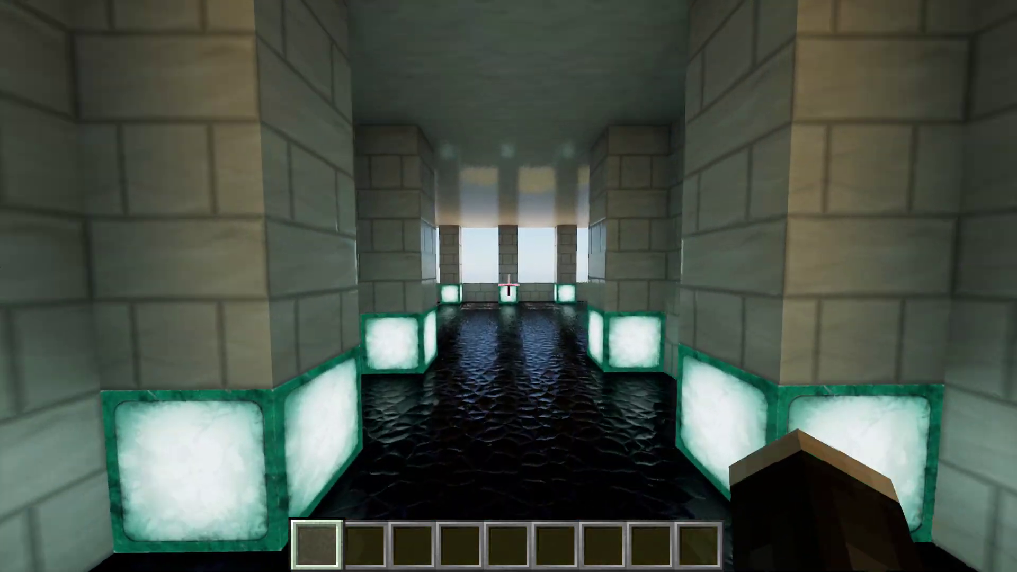
pyautogui.press('w')
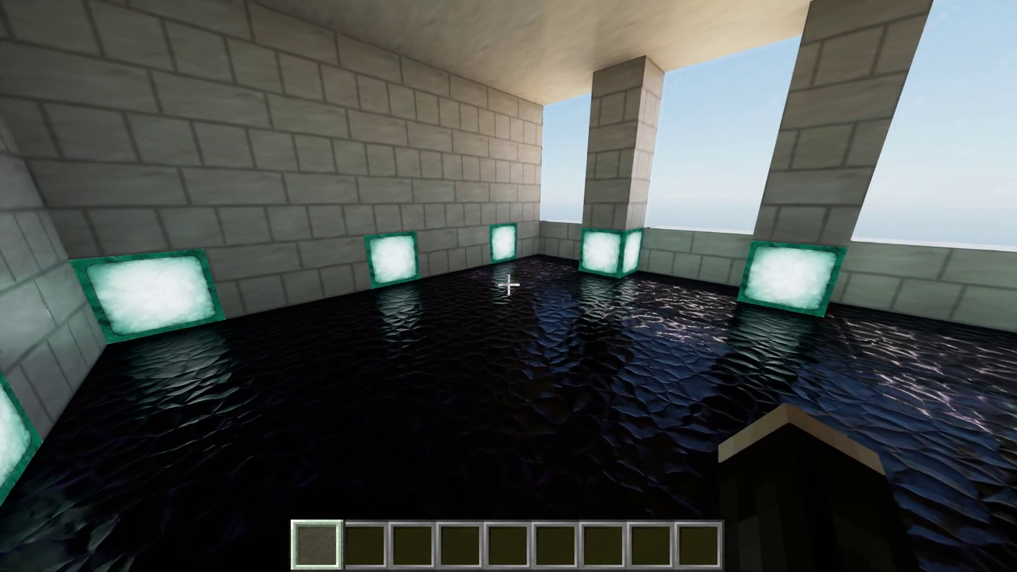
pyautogui.moveTo(508, 285)
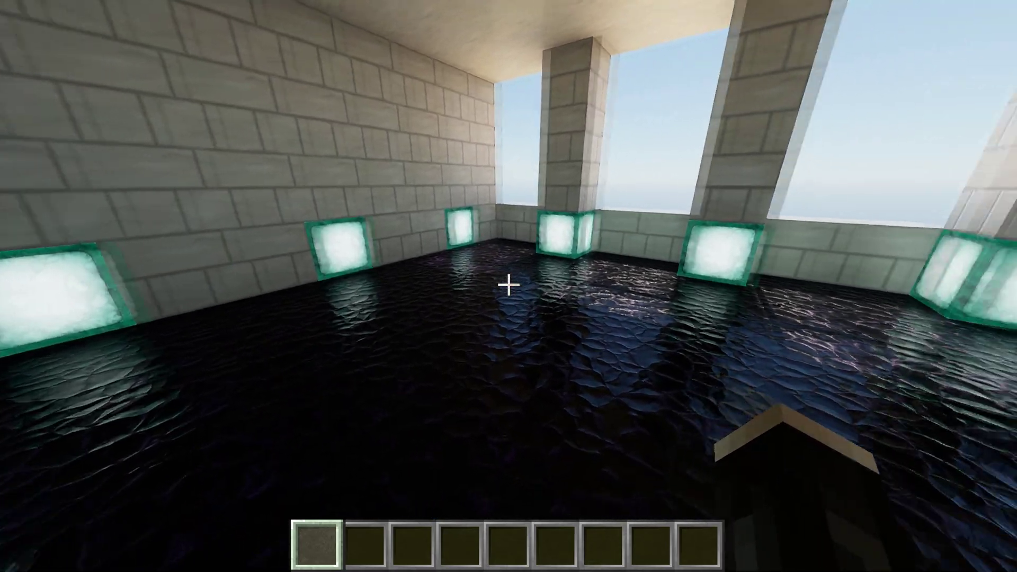
pyautogui.press('s')
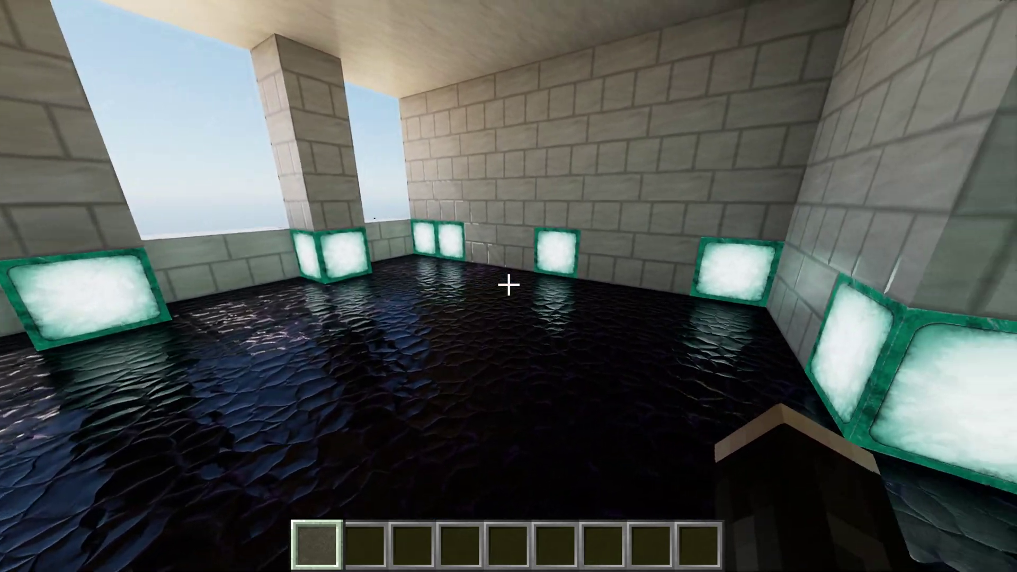
pyautogui.press('s')
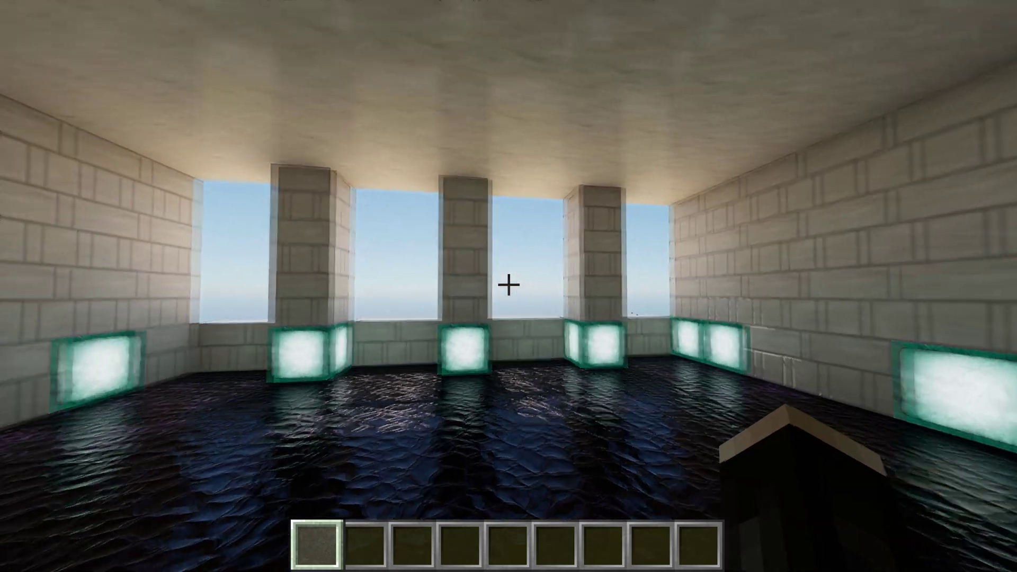
pyautogui.press('w')
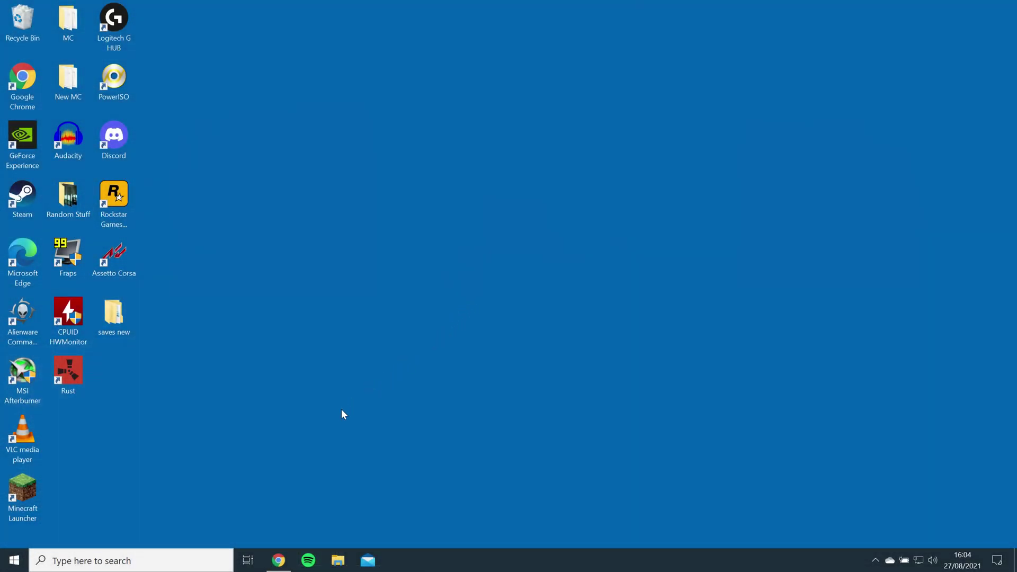
# Search Windows for "about java" and open About Java to check the installed Java version
pyautogui.click(186, 555)
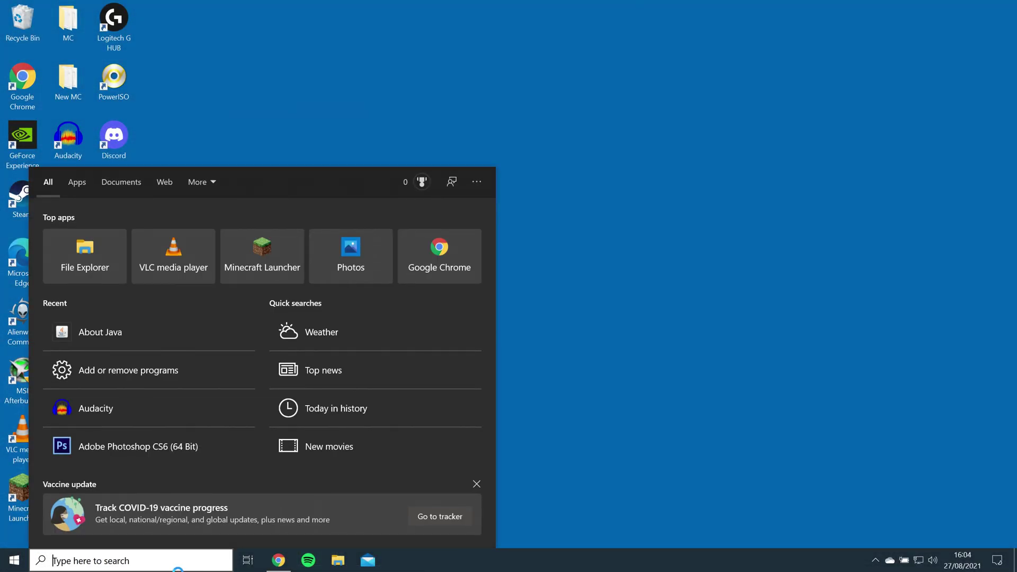
pyautogui.write('about ')
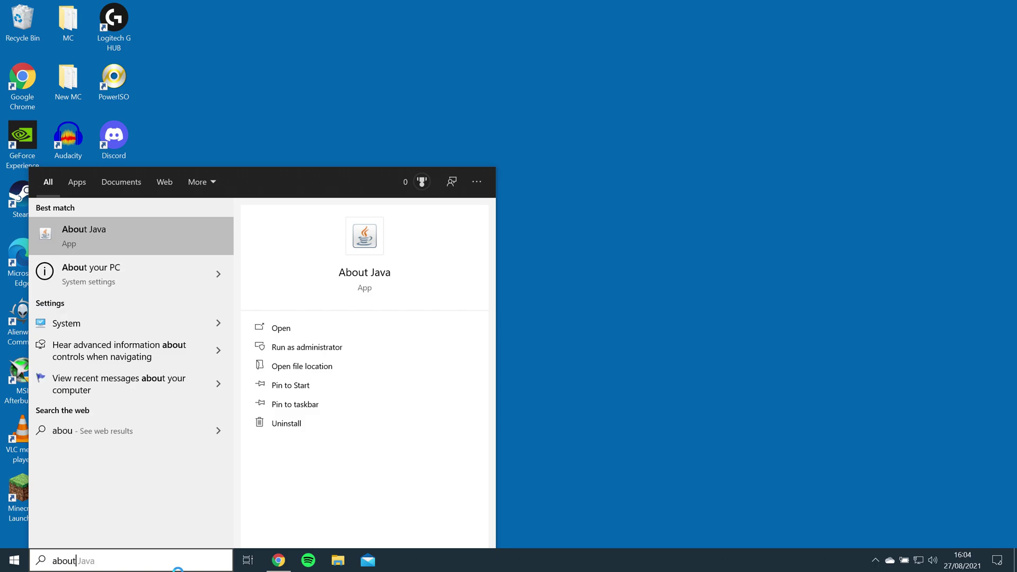
pyautogui.write('java')
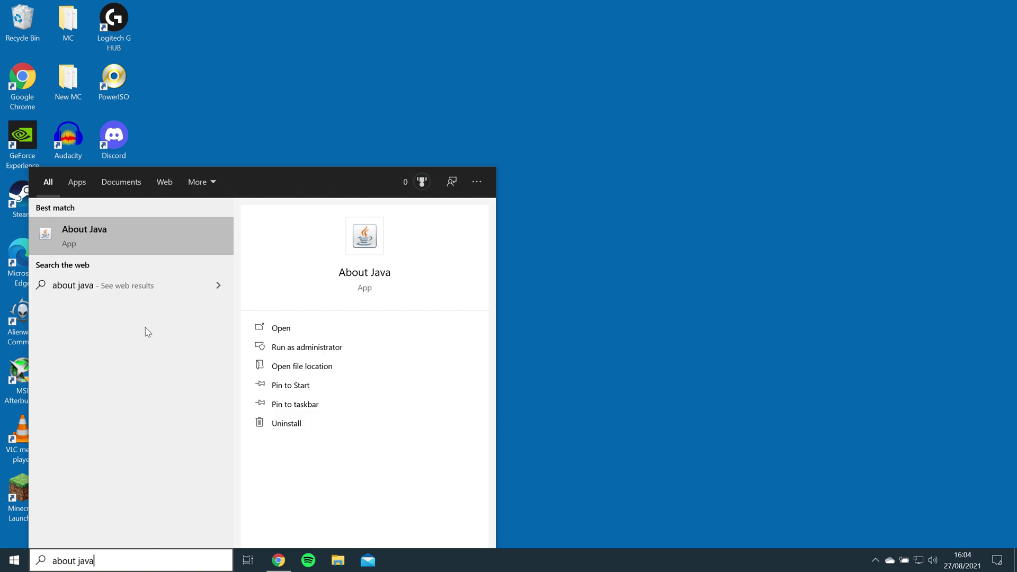
pyautogui.click(100, 233)
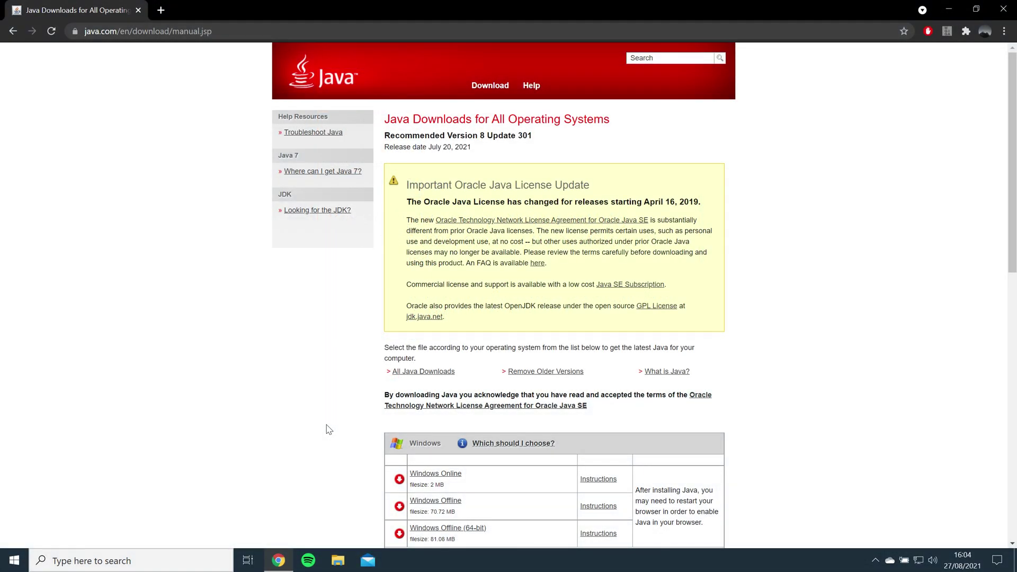
# Find the Windows Offline (64-bit) Java download on java.com and open the About your PC system settings
pyautogui.scroll(-2, 329, 429)
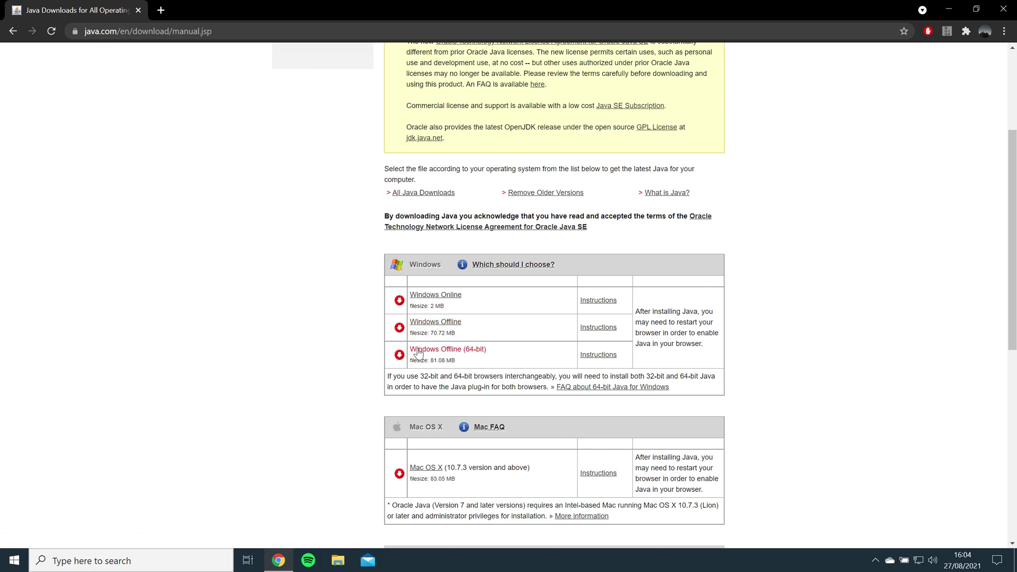
pyautogui.click(486, 352)
pyautogui.click(166, 561)
pyautogui.write('about your pc')
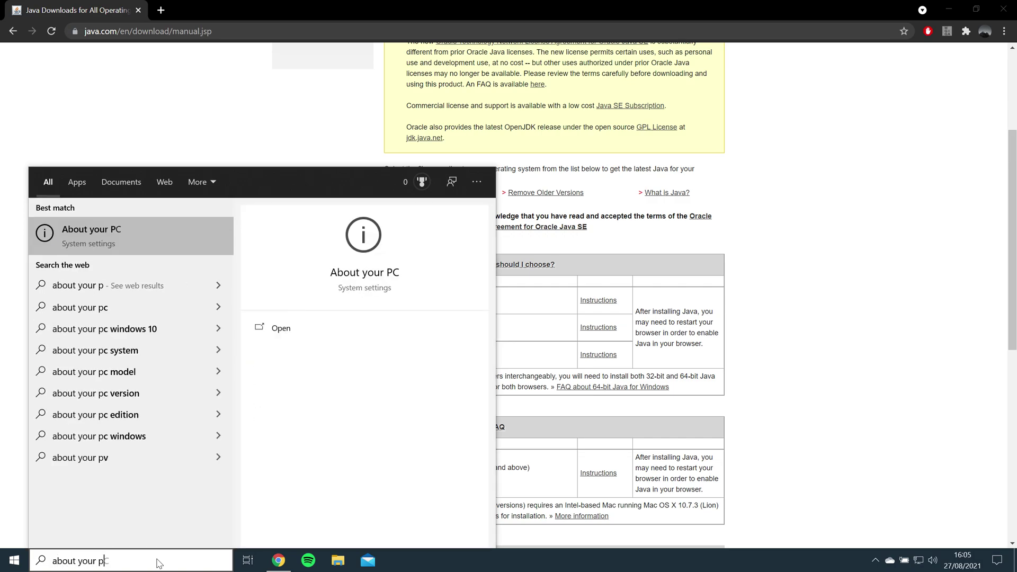
pyautogui.click(162, 232)
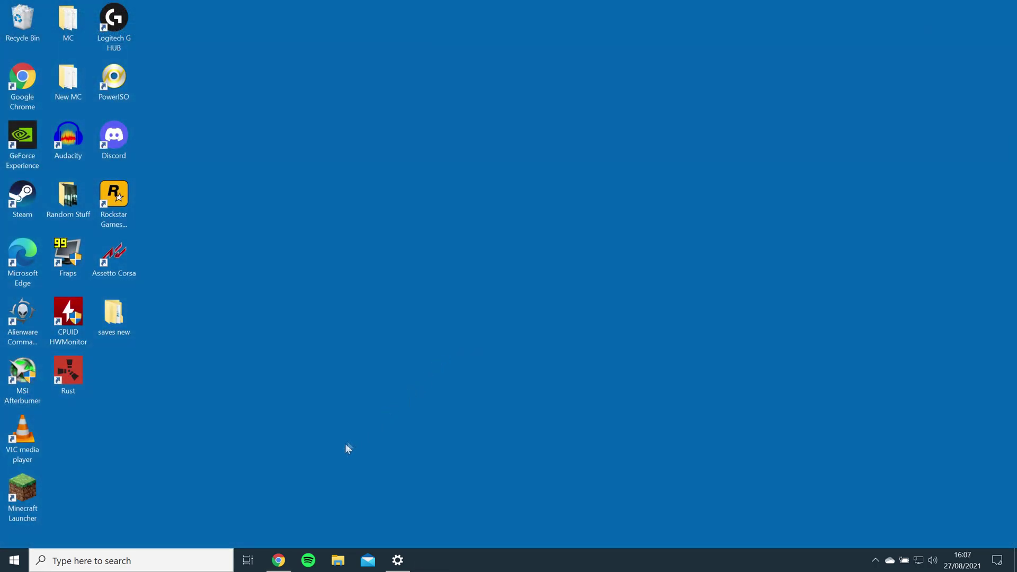
# Switch to Chrome and open the download page for preview OptiFine 1.17.1 HD U G9 pre35 on optifine.net
pyautogui.moveTo(278, 560)
pyautogui.click(278, 503)
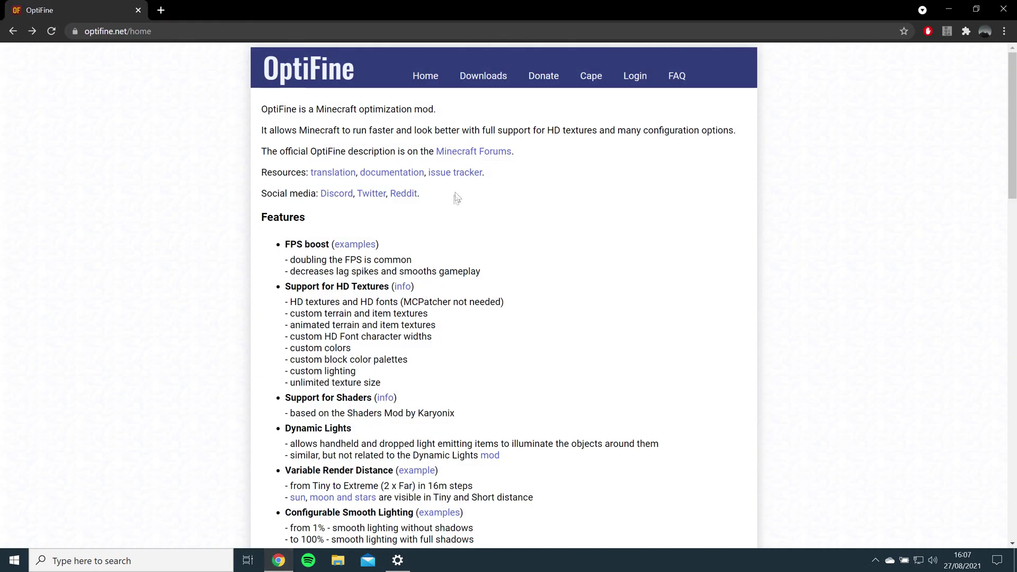
pyautogui.click(494, 81)
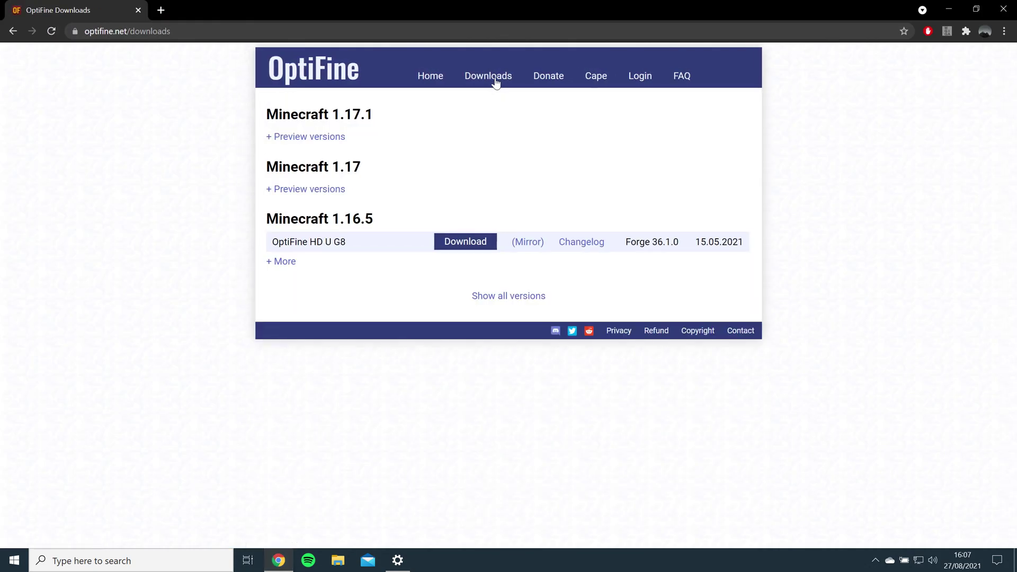
pyautogui.click(315, 139)
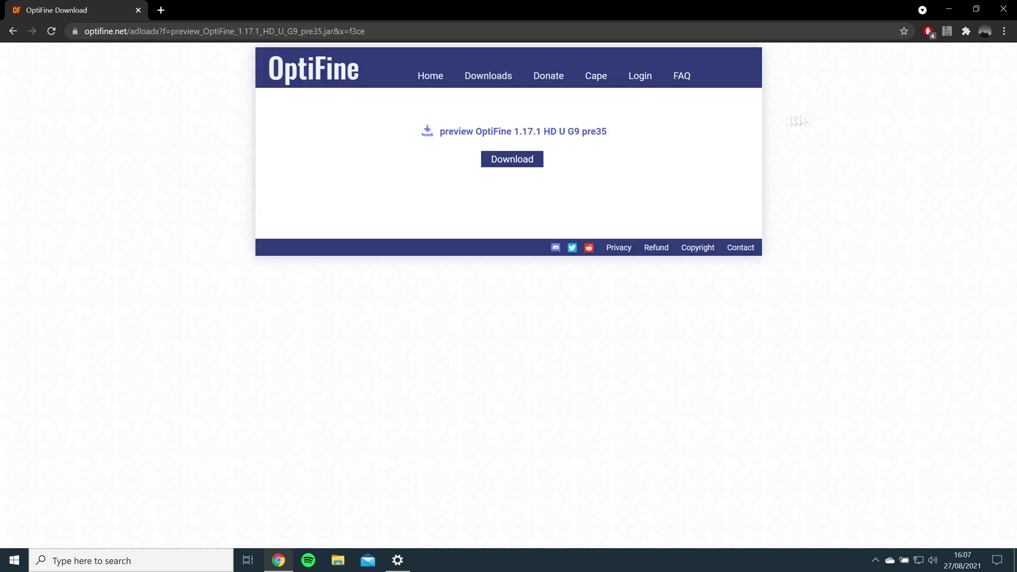
# Download and keep the preview OptiFine 1.17.1 HD U G9 pre35 jar, run it and install OptiFine into the .minecraft folder
pyautogui.click(502, 161)
pyautogui.click(230, 533)
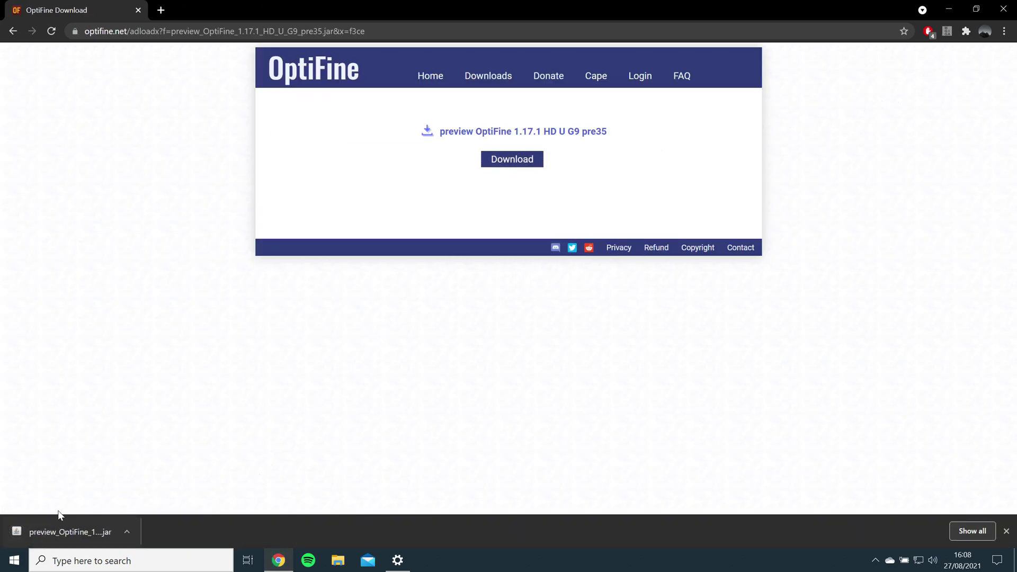
pyautogui.click(53, 545)
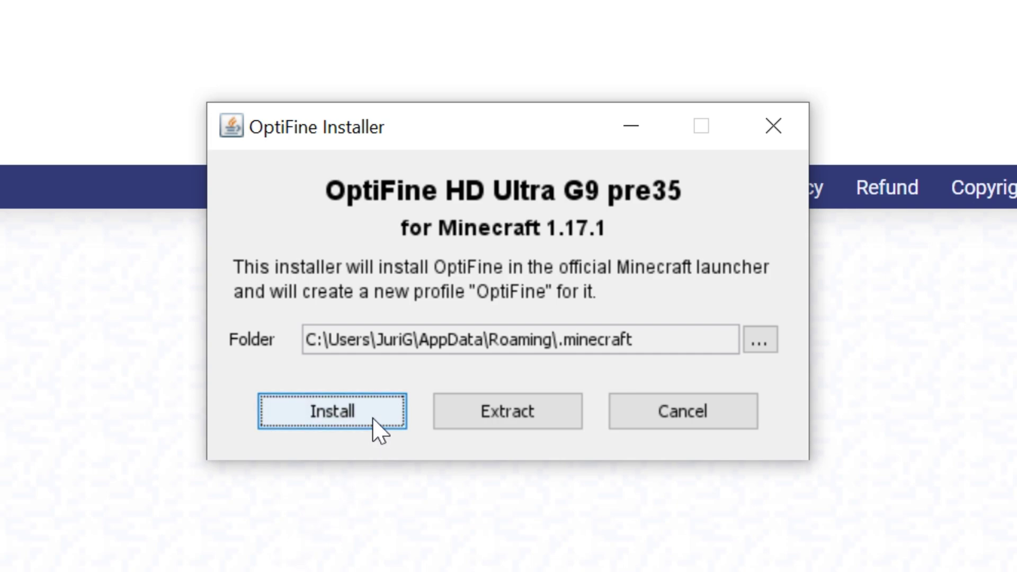
pyautogui.click(379, 429)
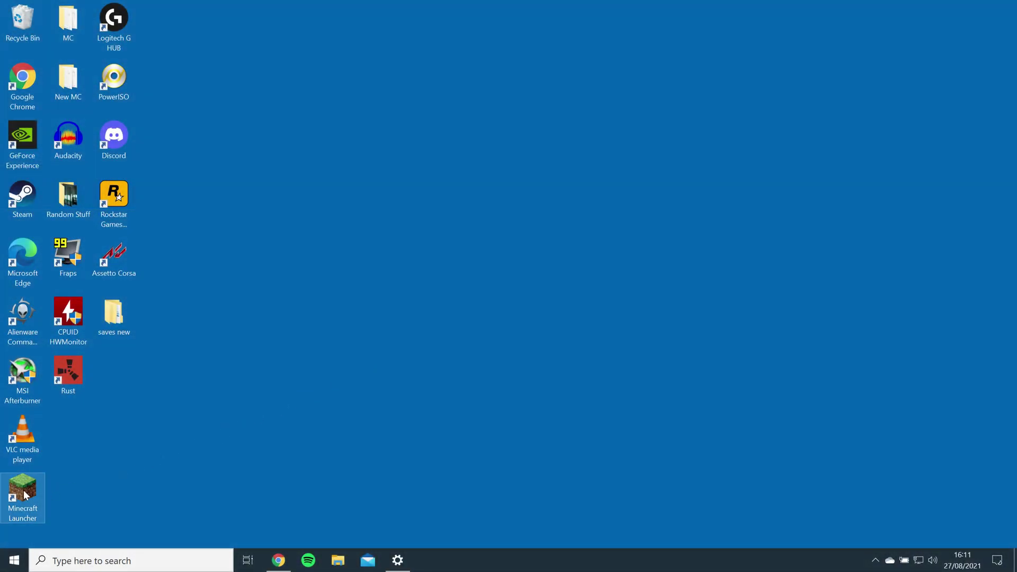
# Open Minecraft Launcher and start the OptiFine 1.17.1 installation, accepting the modified-installation risks without further warnings
pyautogui.doubleClick(24, 498)
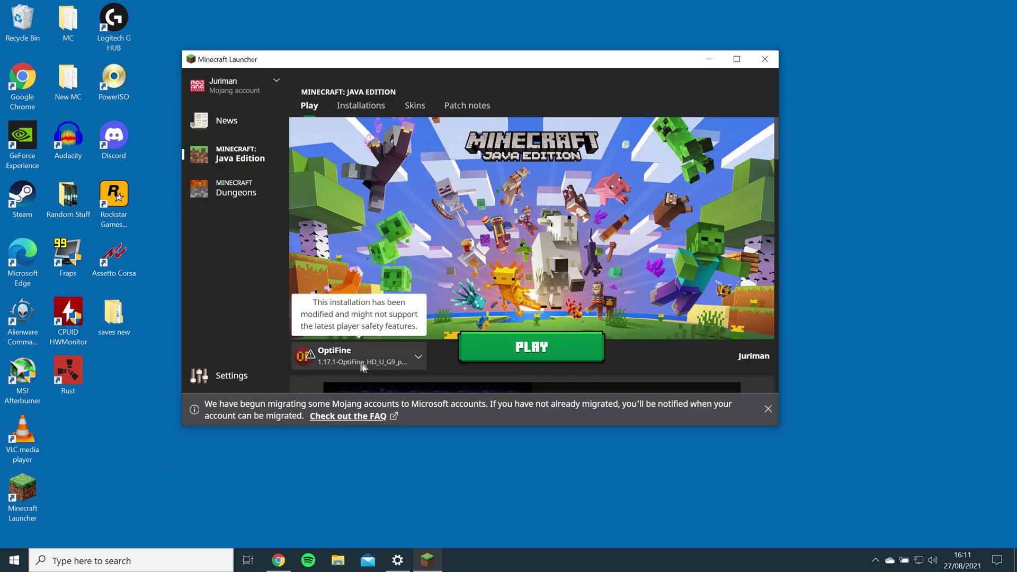
pyautogui.click(519, 347)
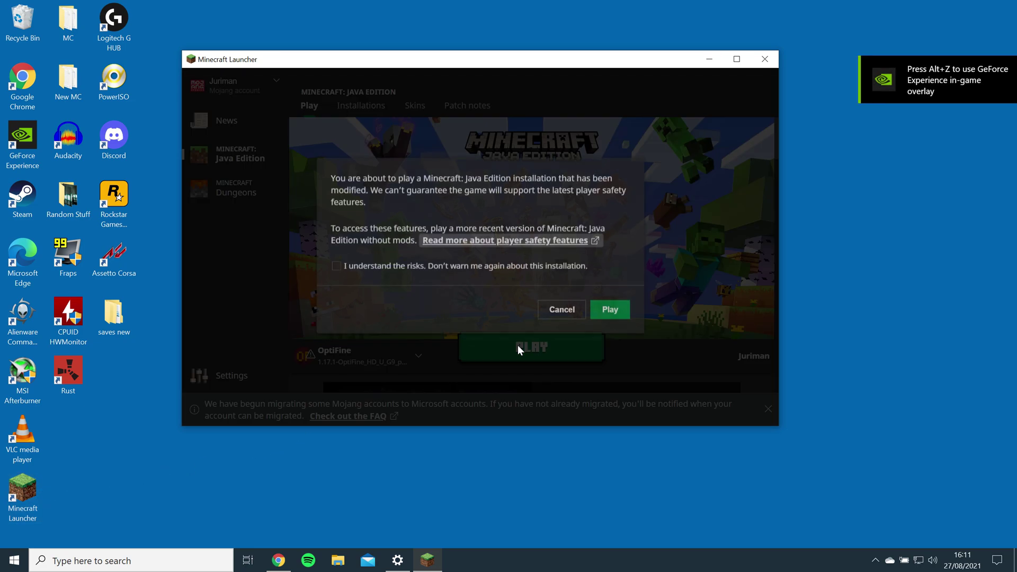
pyautogui.click(433, 267)
pyautogui.click(610, 311)
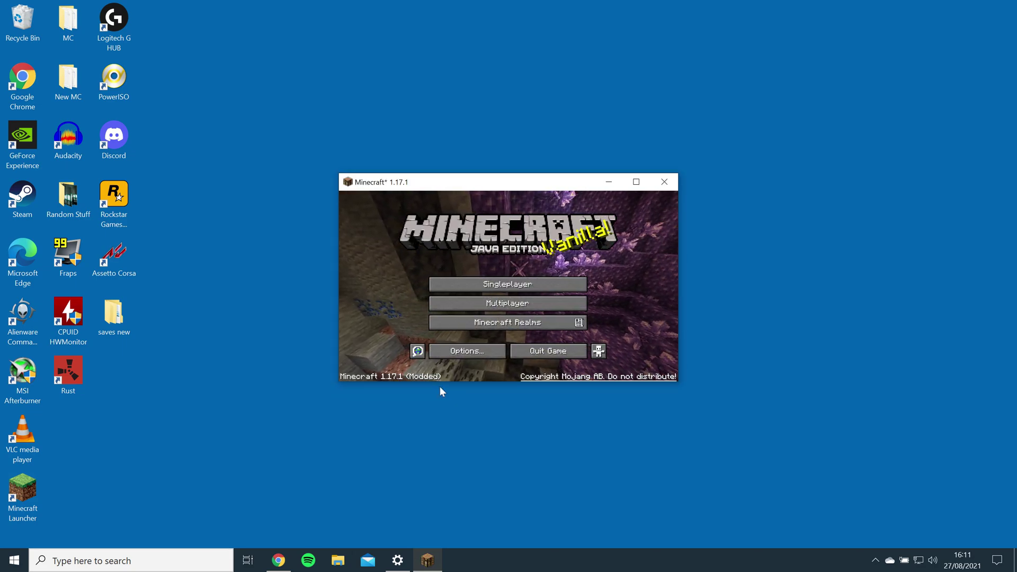
# Minimize the game, switch to Chrome and examine the Supporter membership on the ApolloRT shader creator's Patreon page
pyautogui.click(609, 181)
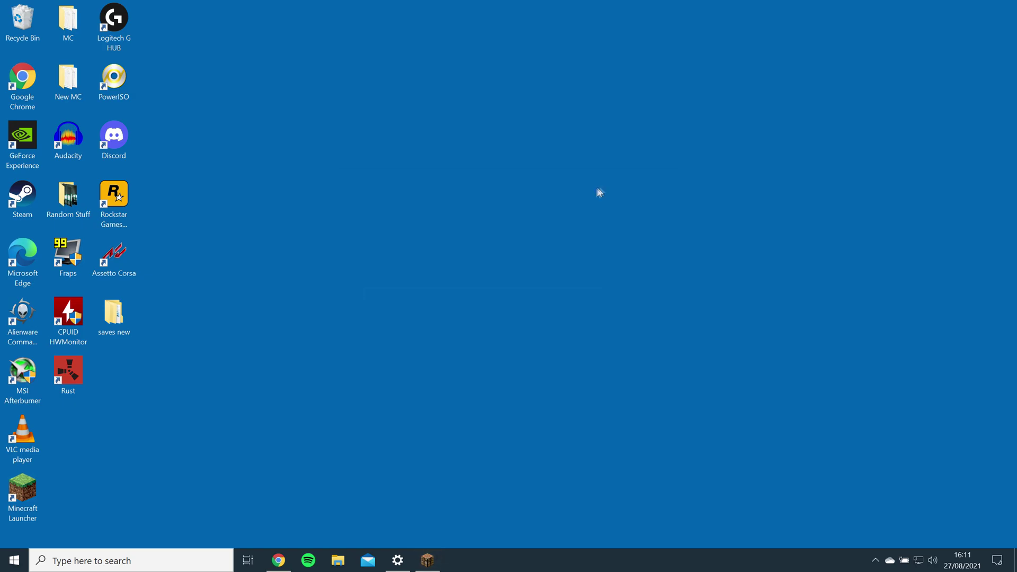
pyautogui.click(279, 560)
pyautogui.scroll(-2, 199, 416)
pyautogui.scroll(-4, 199, 416)
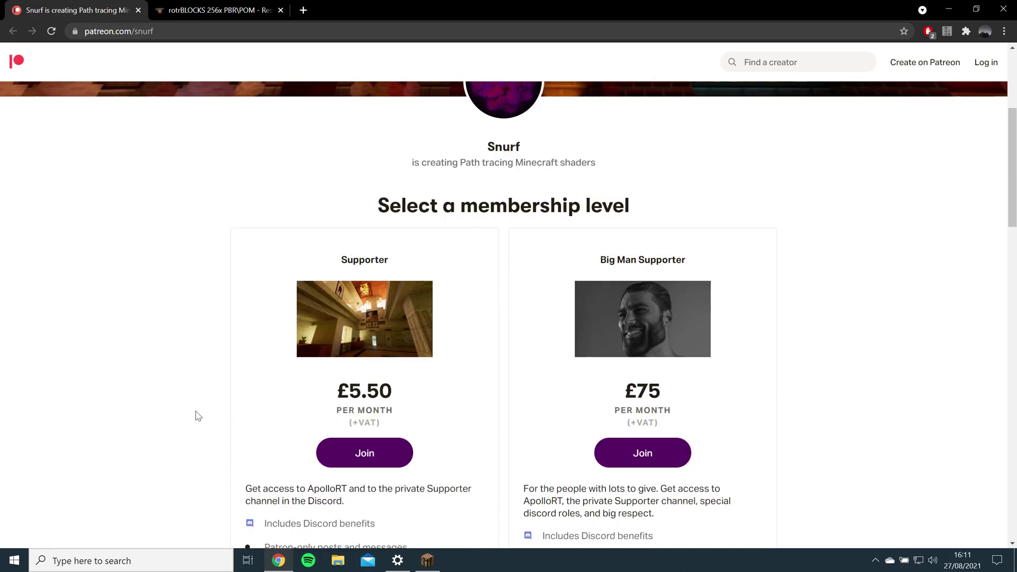
pyautogui.moveTo(245, 430); pyautogui.dragTo(348, 430)
pyautogui.click(349, 431)
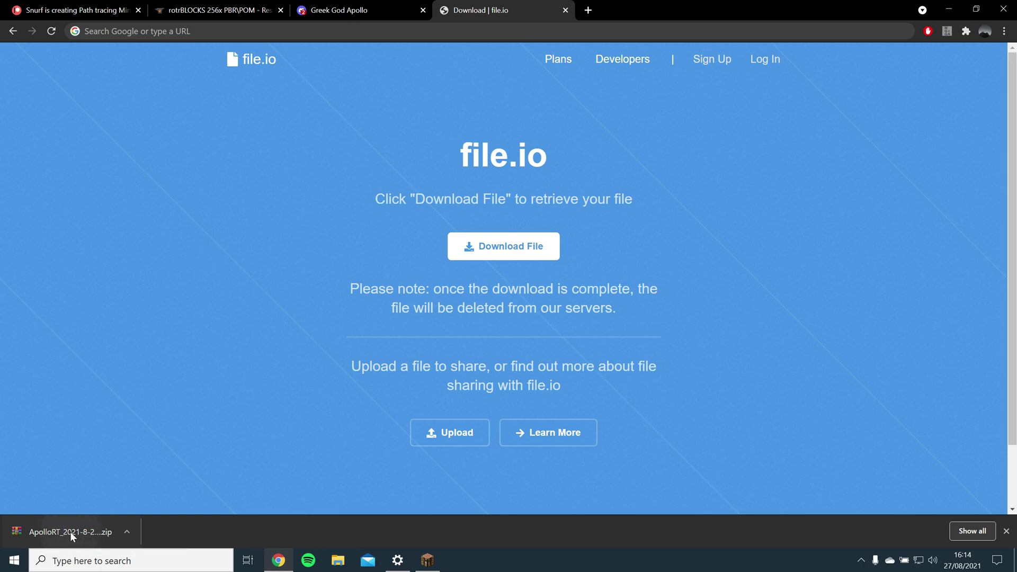
# Put the downloaded ApolloRT shader zip and the rotrBLOCKS resource pack zip from Chrome on the desktop
pyautogui.moveTo(70, 532); pyautogui.dragTo(849, 357)
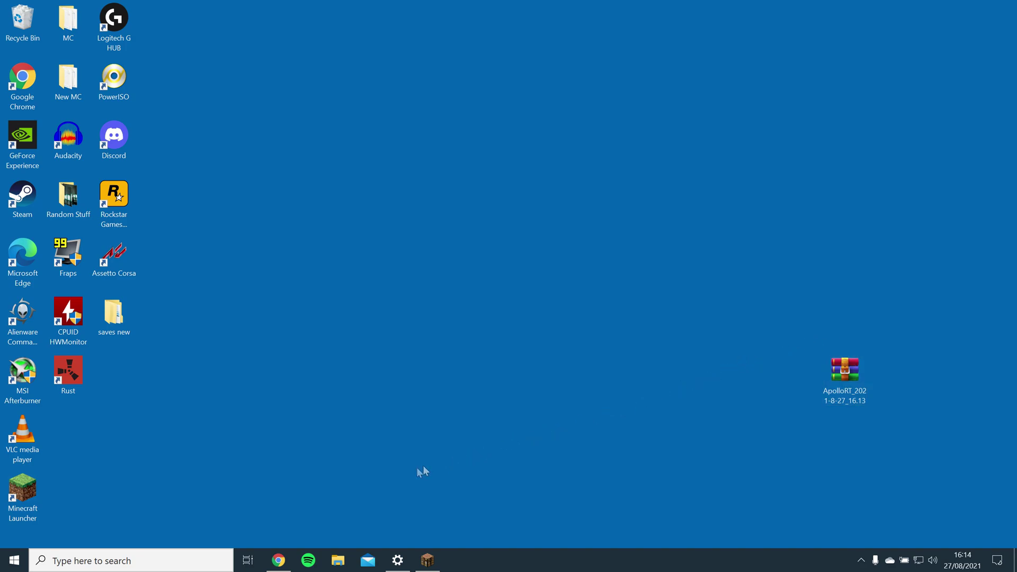
pyautogui.click(278, 560)
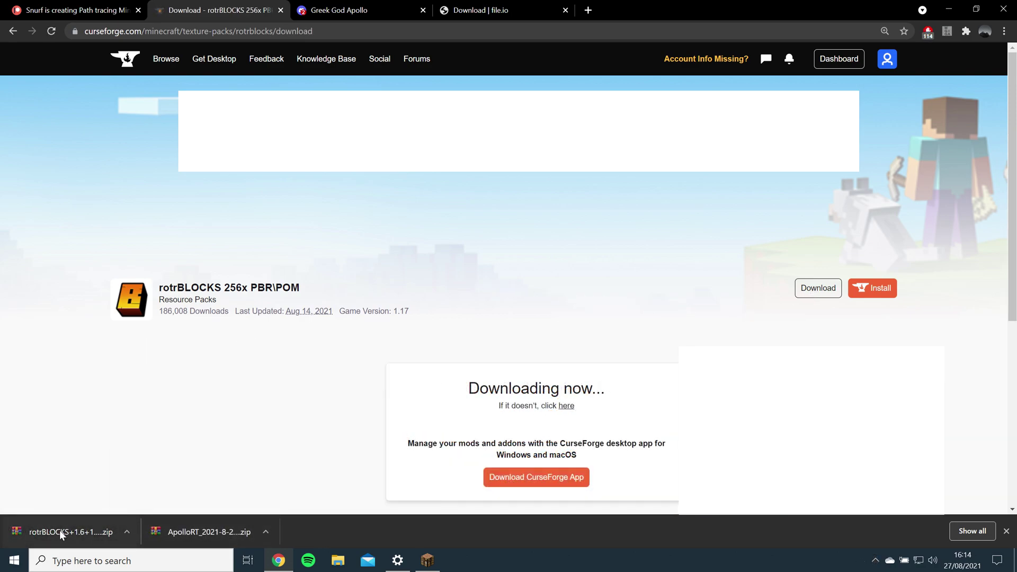
pyautogui.moveTo(61, 534); pyautogui.dragTo(815, 396)
pyautogui.click(741, 365)
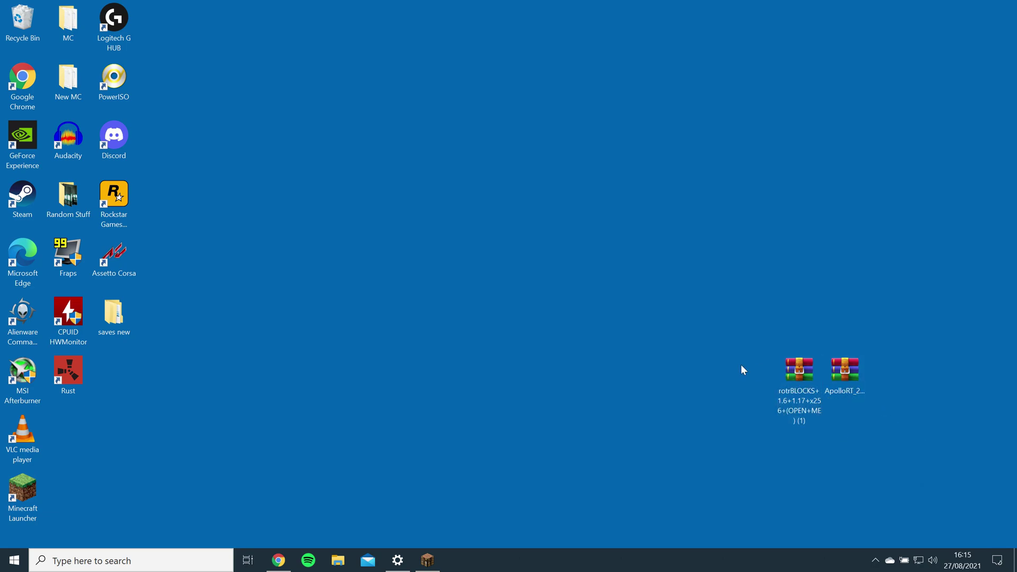
# Switch to Minecraft and open the game's shaders folder from the shader settings
pyautogui.click(427, 560)
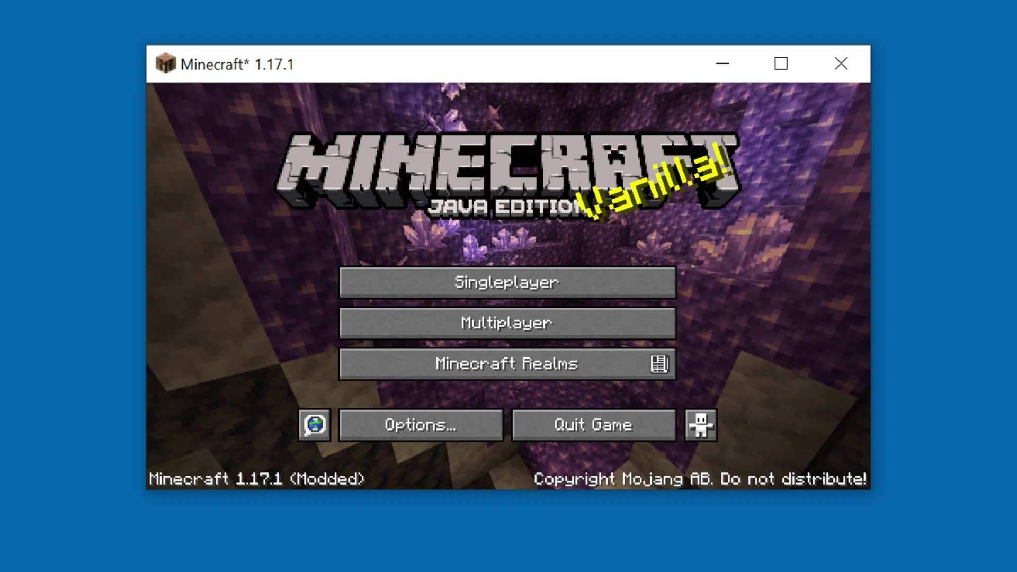
pyautogui.click(432, 416)
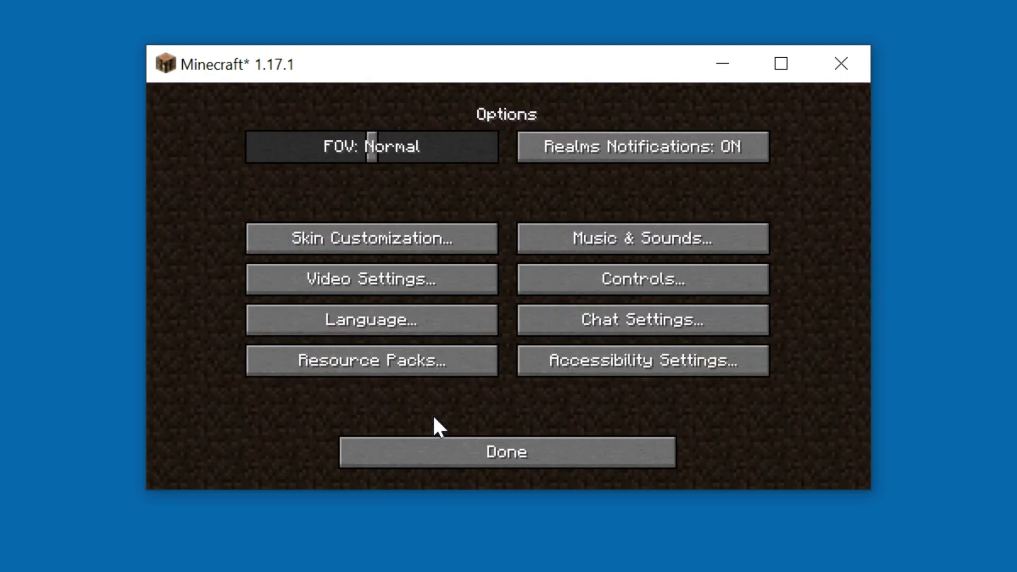
pyautogui.click(385, 279)
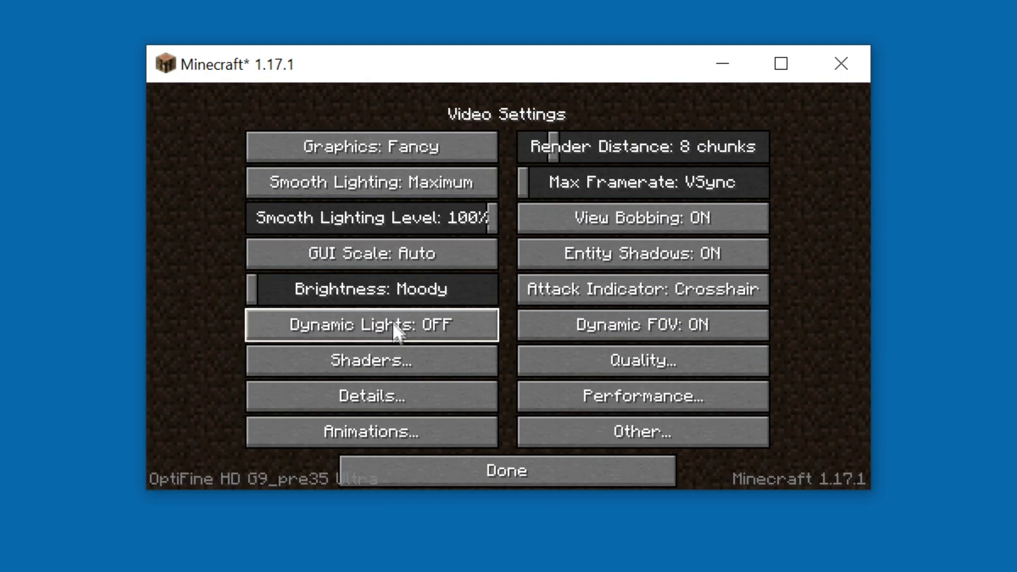
pyautogui.click(380, 364)
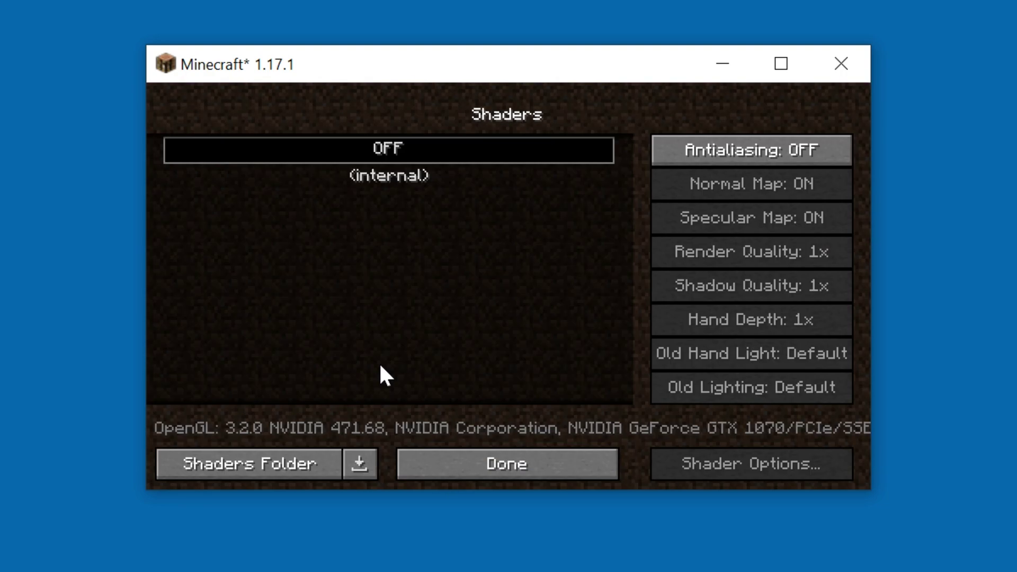
pyautogui.click(269, 467)
# Move the ApolloRT zip from the desktop into the shaderpacks folder and close the folder
pyautogui.moveTo(624, 109); pyautogui.dragTo(593, 111)
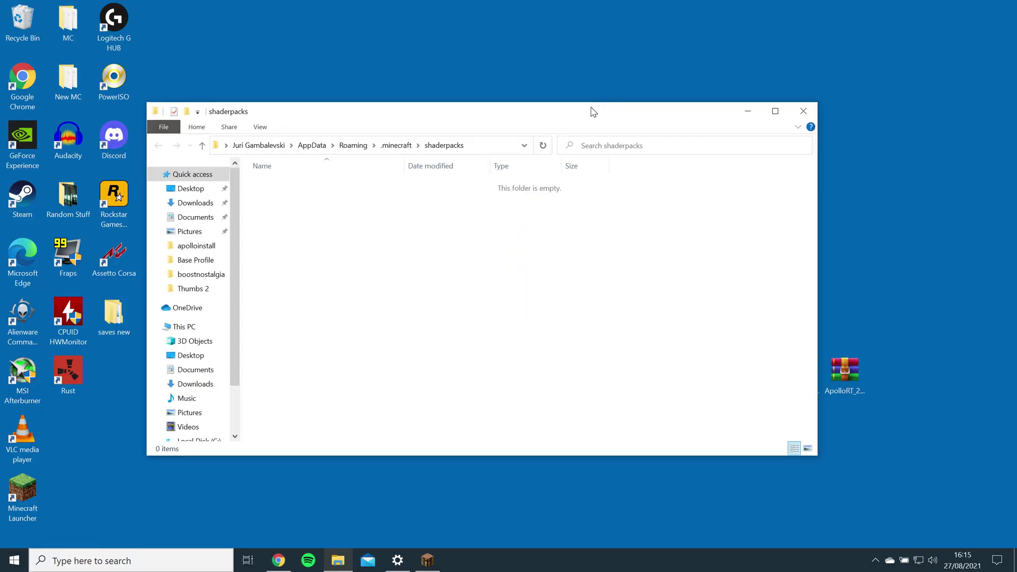
pyautogui.moveTo(845, 371); pyautogui.dragTo(427, 232)
pyautogui.click(427, 232)
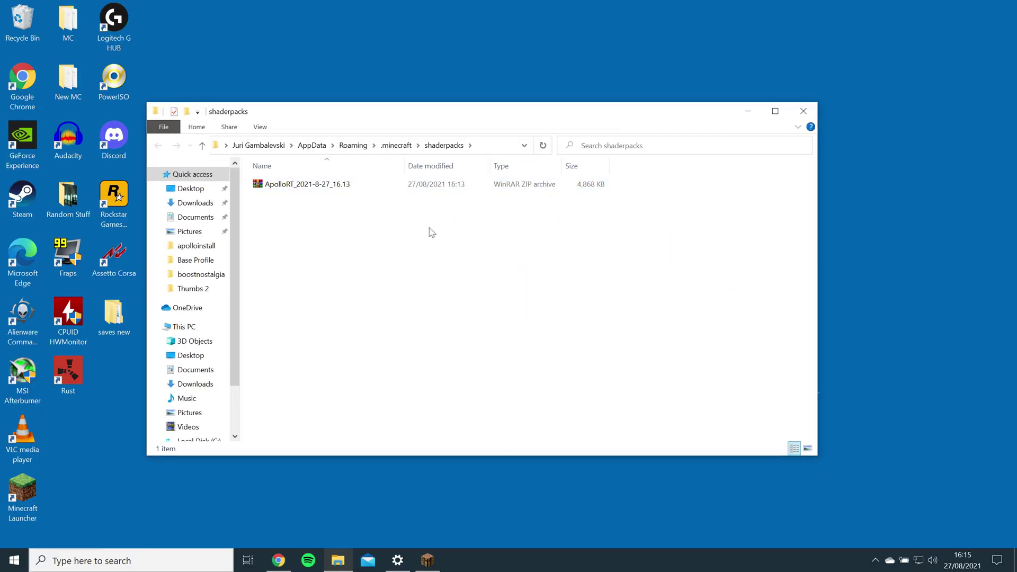
pyautogui.click(803, 111)
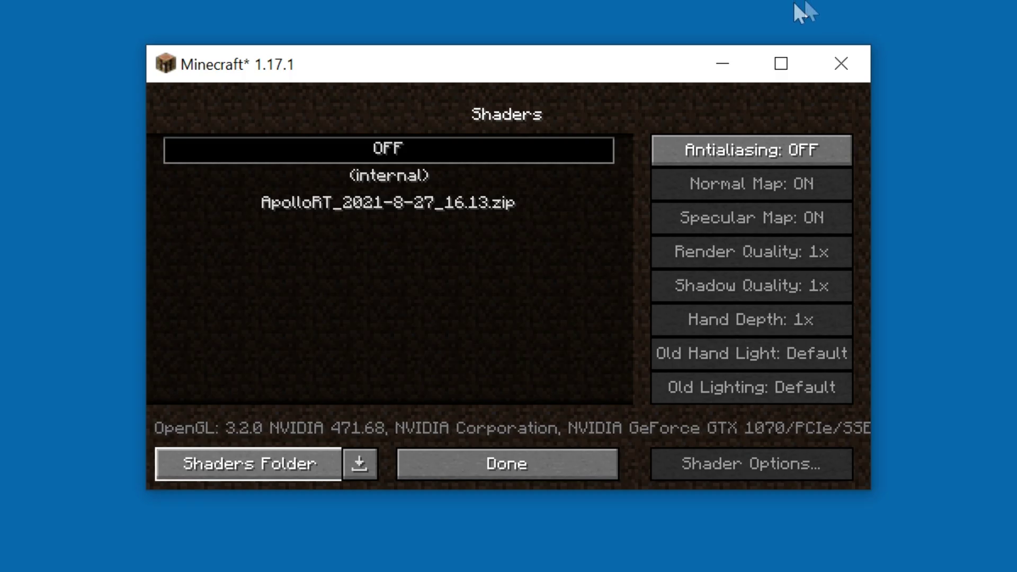
# Activate the ApolloRT_2021-8-27_16.13.zip shader and return to the game's main options
pyautogui.click(457, 203)
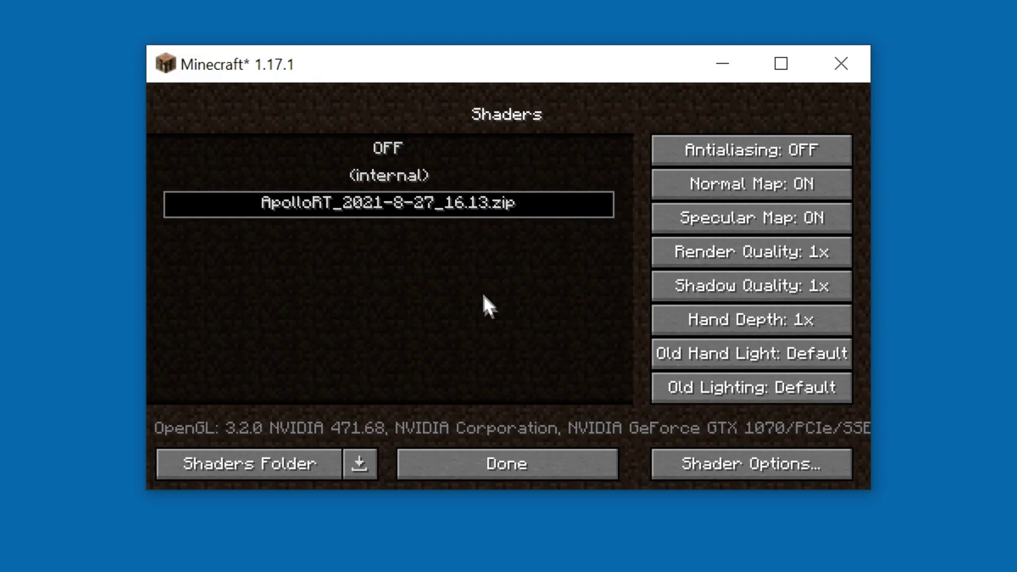
pyautogui.click(511, 457)
pyautogui.click(510, 457)
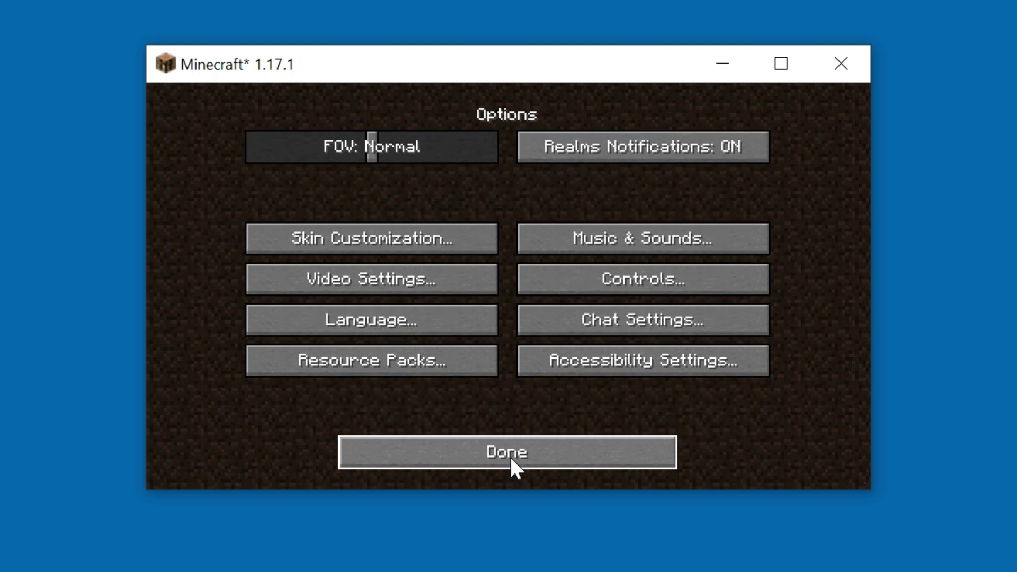
# Open the game's resourcepacks folder and move its window clear of the rotrBLOCKS archive on the desktop
pyautogui.click(369, 360)
pyautogui.click(373, 424)
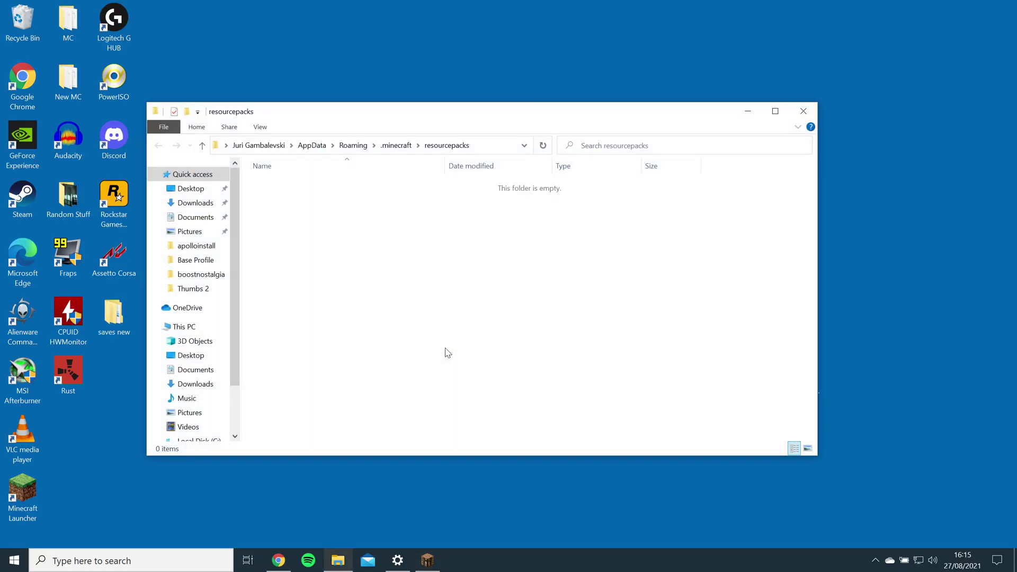
pyautogui.moveTo(587, 111); pyautogui.dragTo(531, 111)
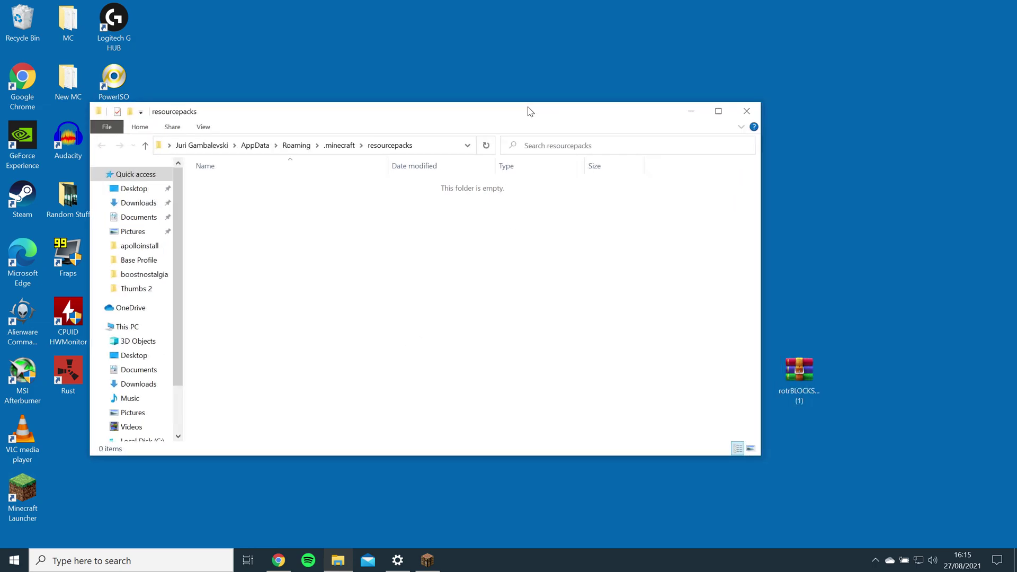
# Extract rotrBLOCKS 1.6 1.17 x256.zip from the downloaded archive to the desktop and move it into the resourcepacks folder
pyautogui.doubleClick(799, 370)
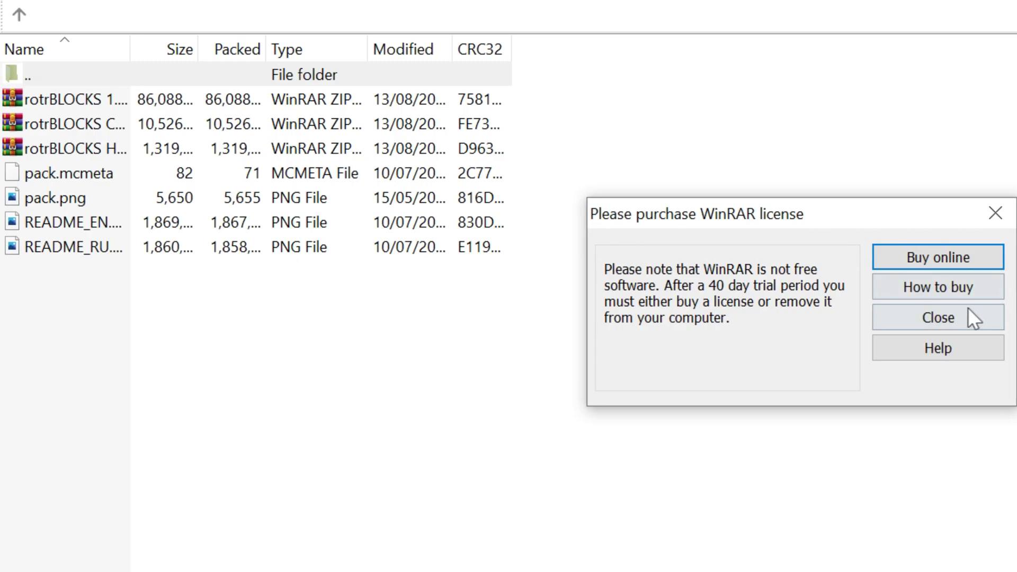
pyautogui.click(968, 312)
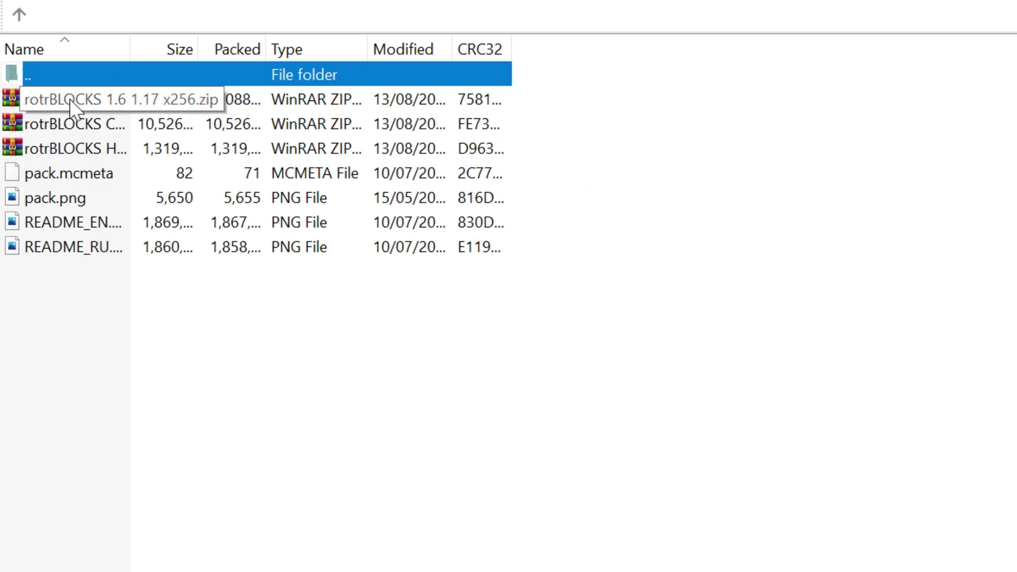
pyautogui.moveTo(70, 100); pyautogui.dragTo(915, 352)
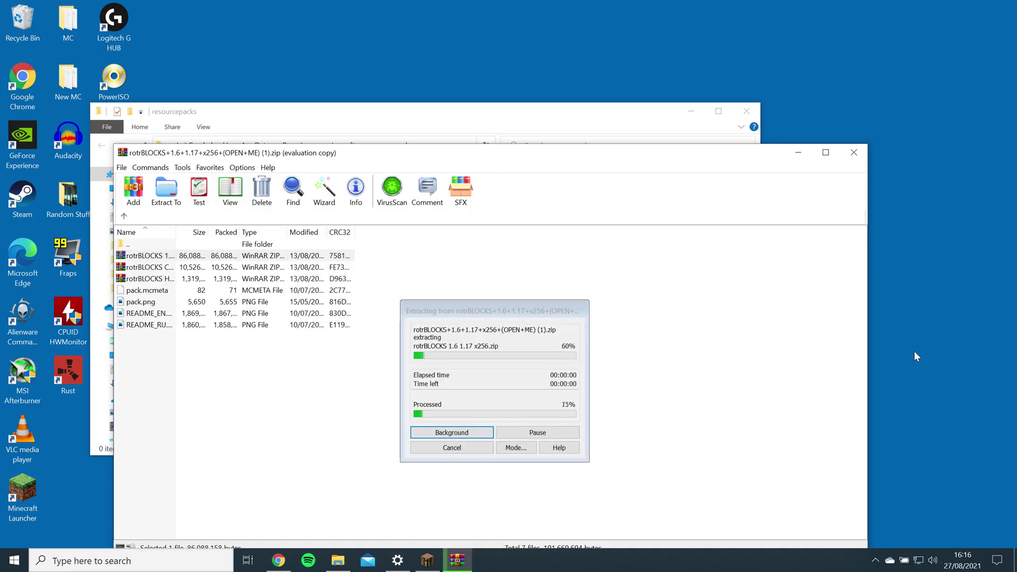
pyautogui.click(852, 153)
pyautogui.moveTo(935, 369); pyautogui.dragTo(424, 241)
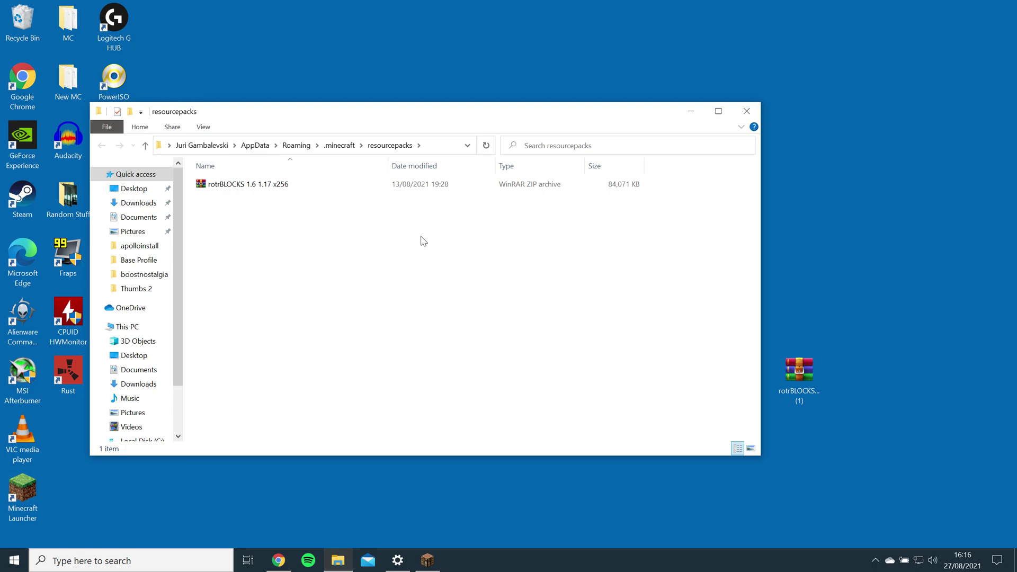
pyautogui.click(747, 111)
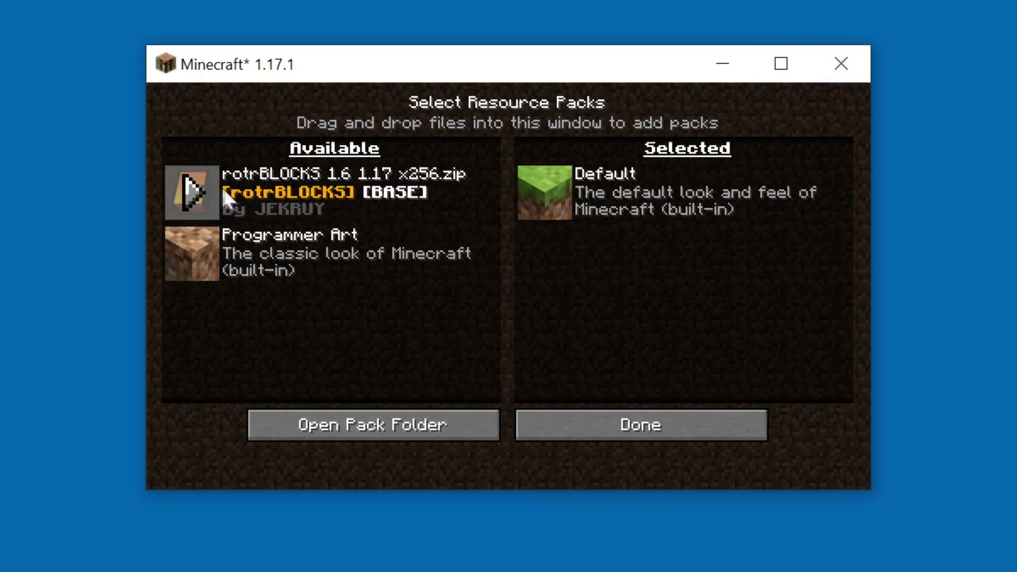
# Activate the rotrBLOCKS 1.6 1.17 x256.zip resource pack and set the field of view to 90
pyautogui.click(193, 188)
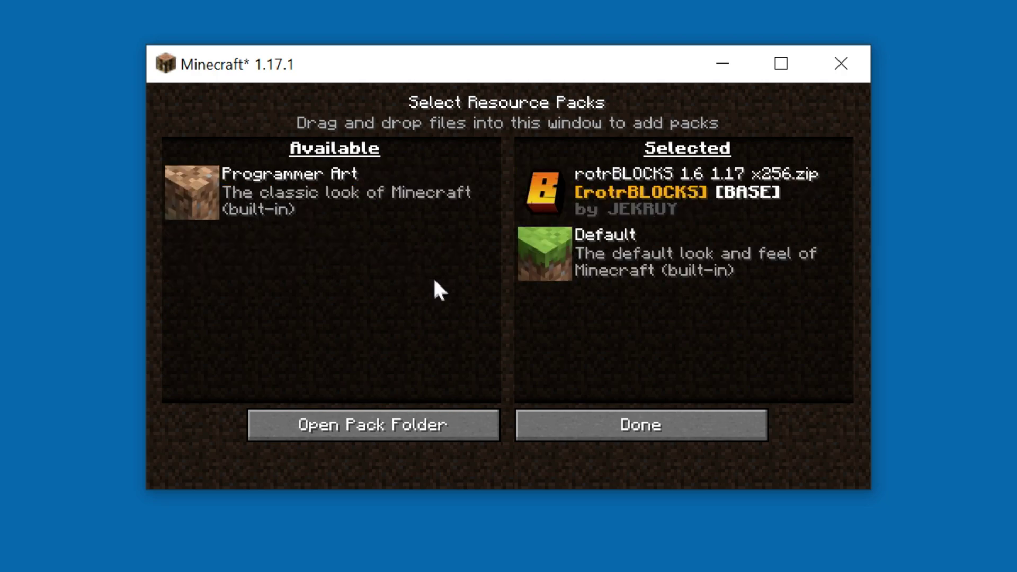
pyautogui.click(656, 425)
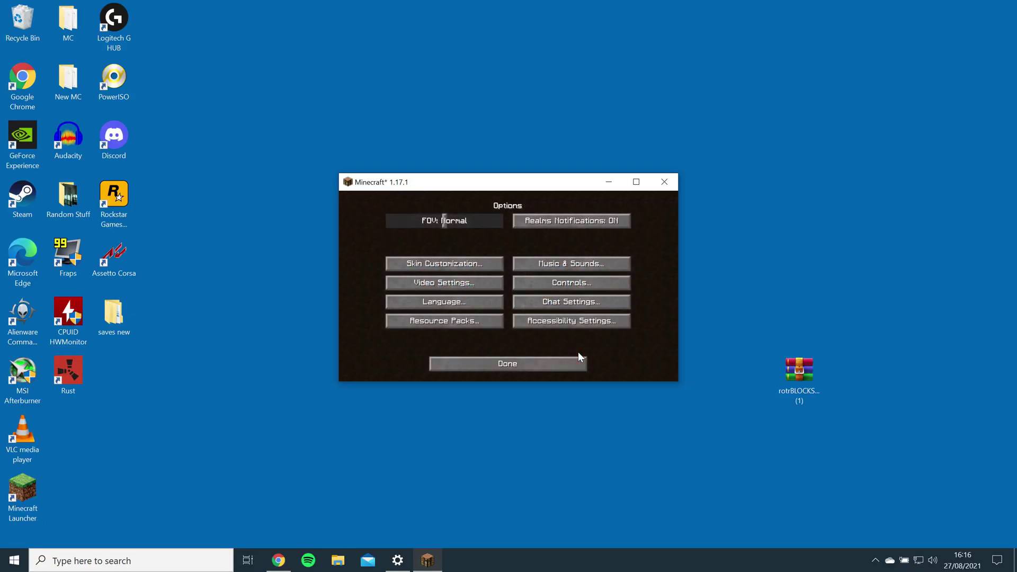
pyautogui.click(472, 221)
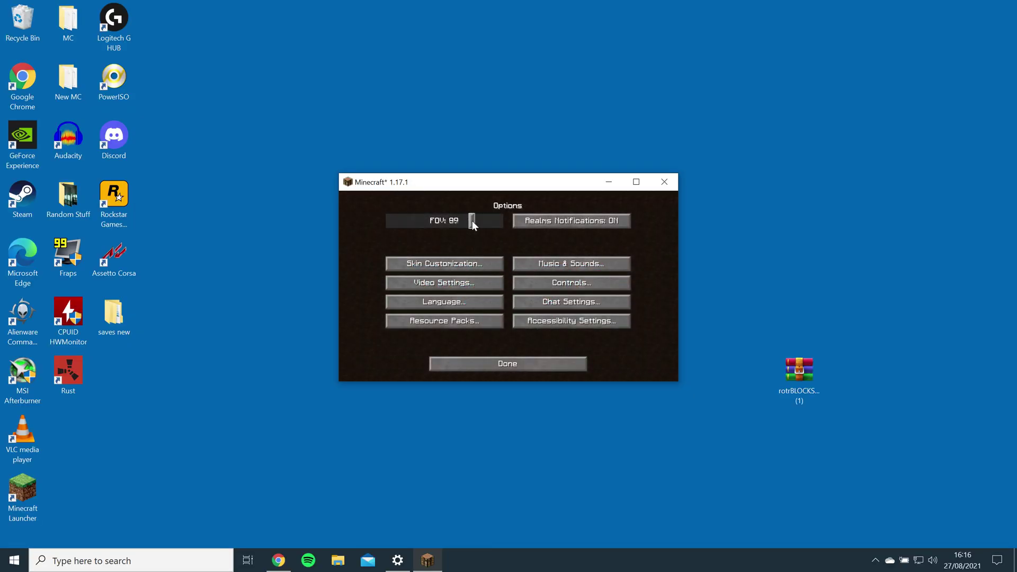
pyautogui.click(523, 366)
# Enter a singleplayer world and walk forward with the game in full screen
pyautogui.click(504, 284)
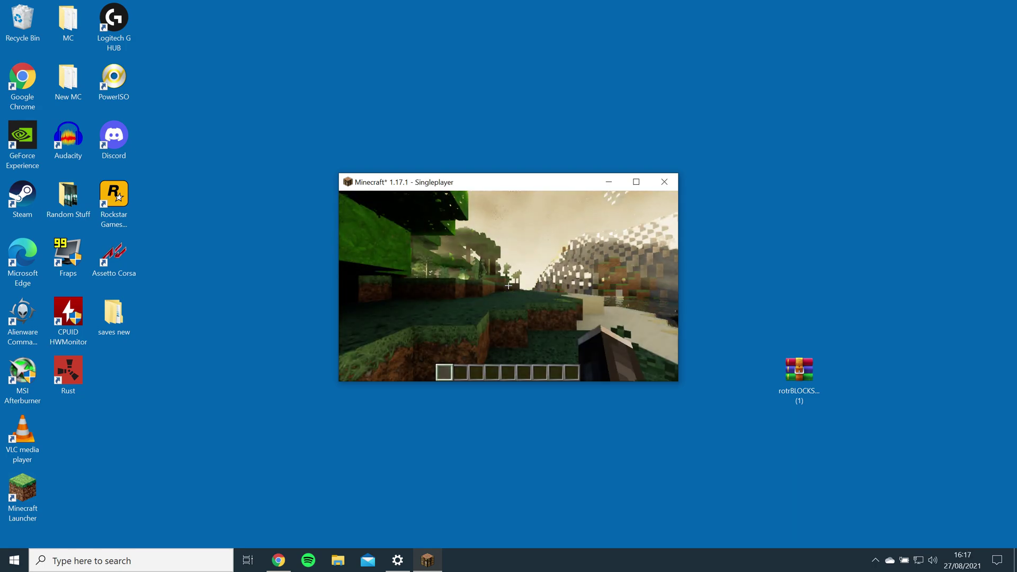
pyautogui.press('F11')
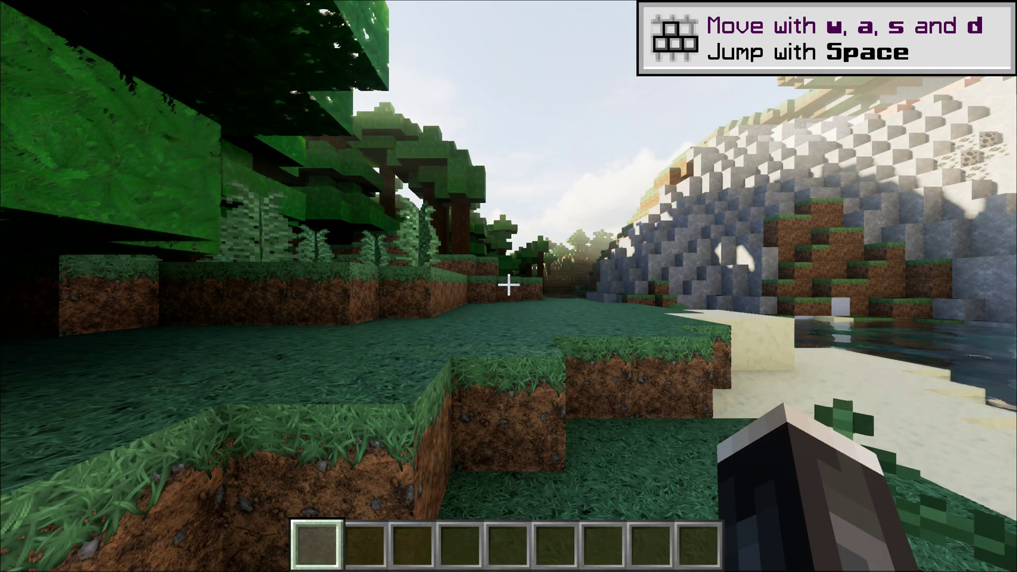
pyautogui.press('w')
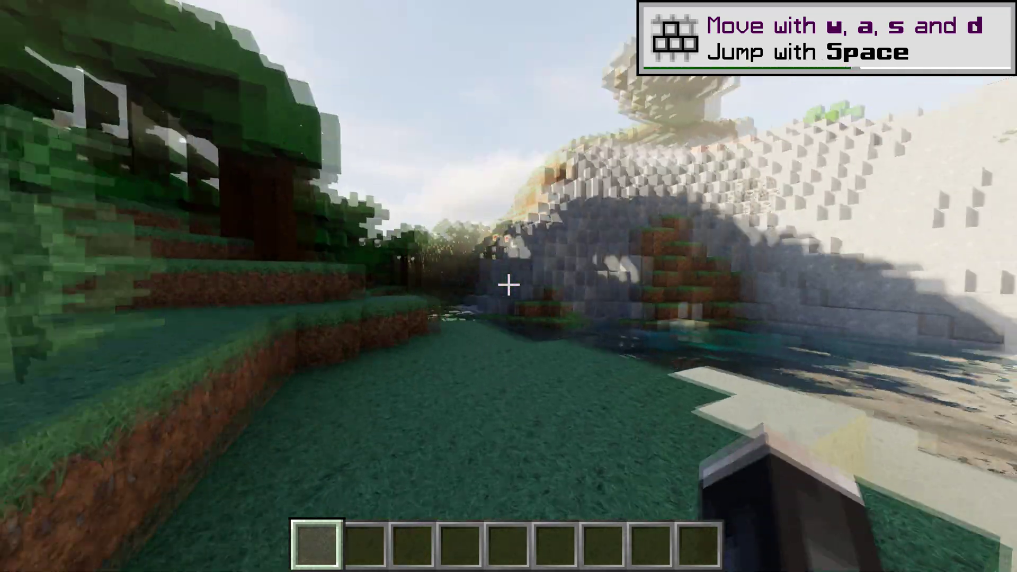